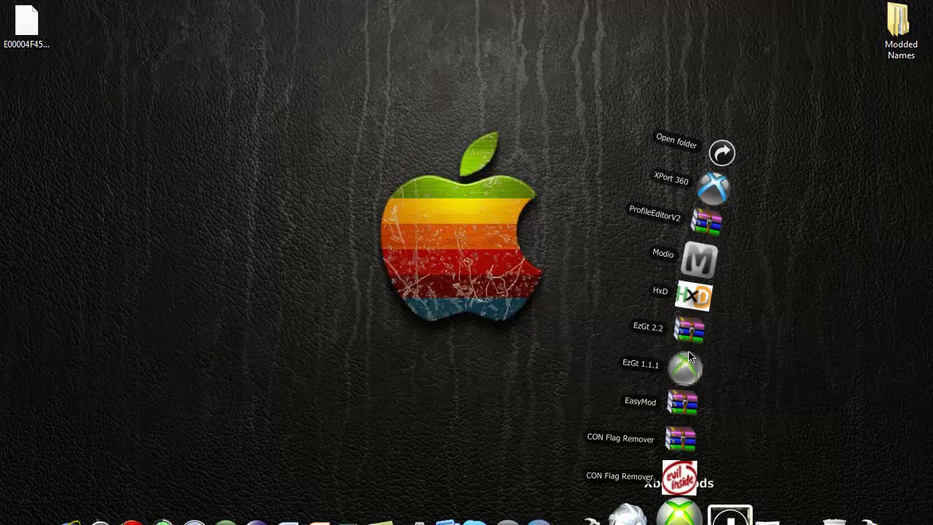
- Launch XPort 360 from the Xbox Mods shortcuts and load the 64 Meg memory card
click(593, 261)
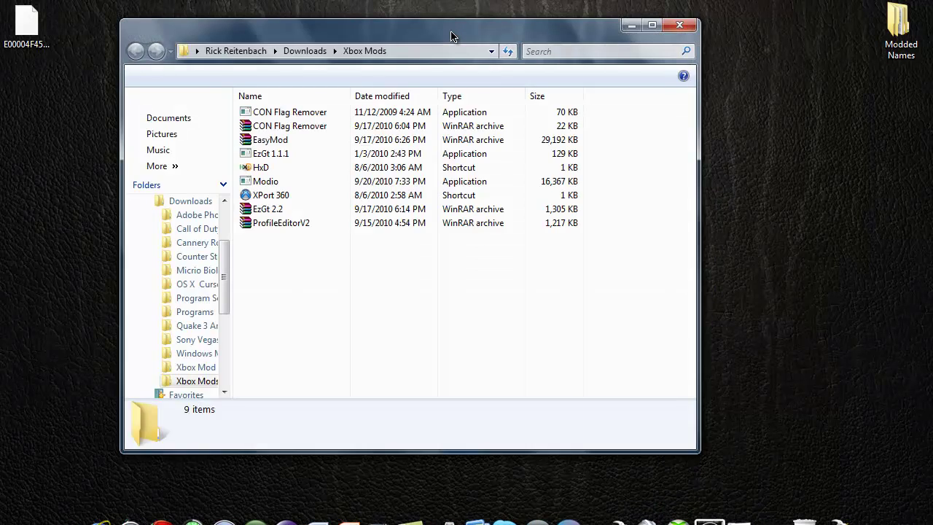
drag(454, 38, 548, 56)
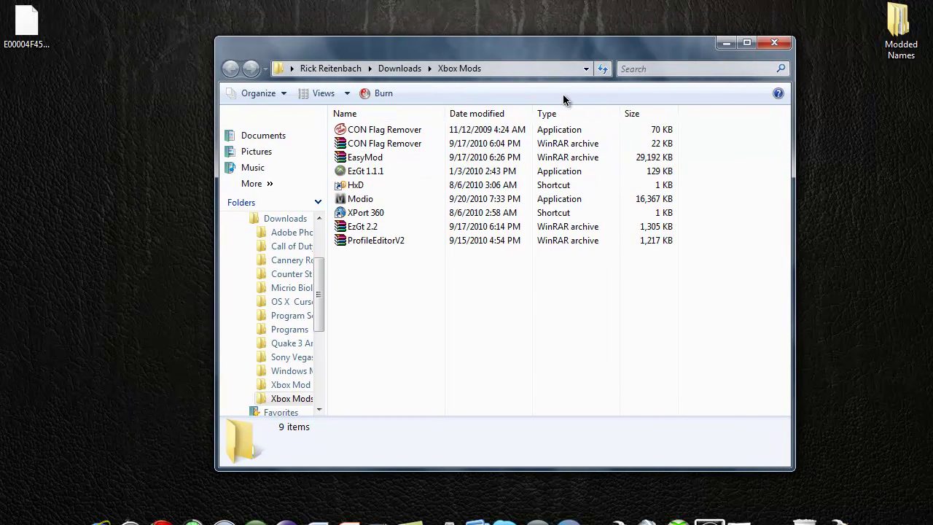
click(775, 42)
click(678, 512)
click(708, 203)
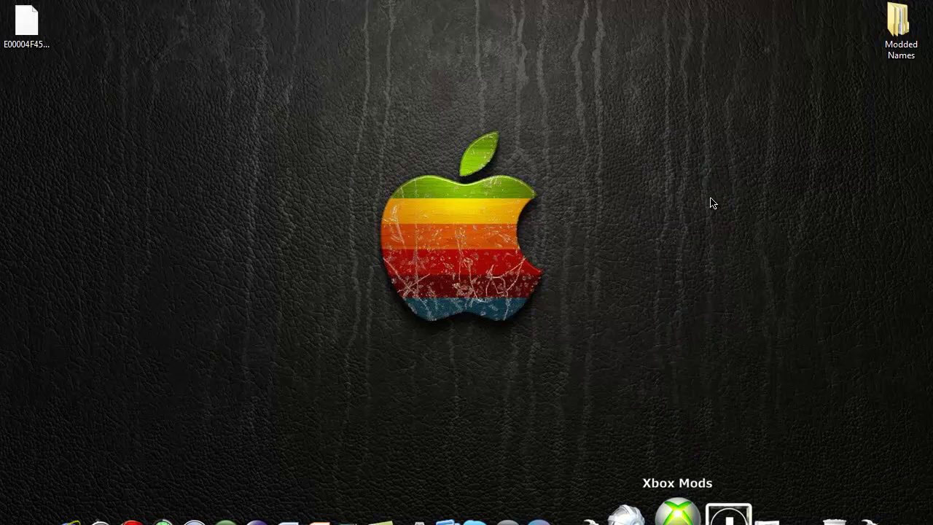
click(627, 353)
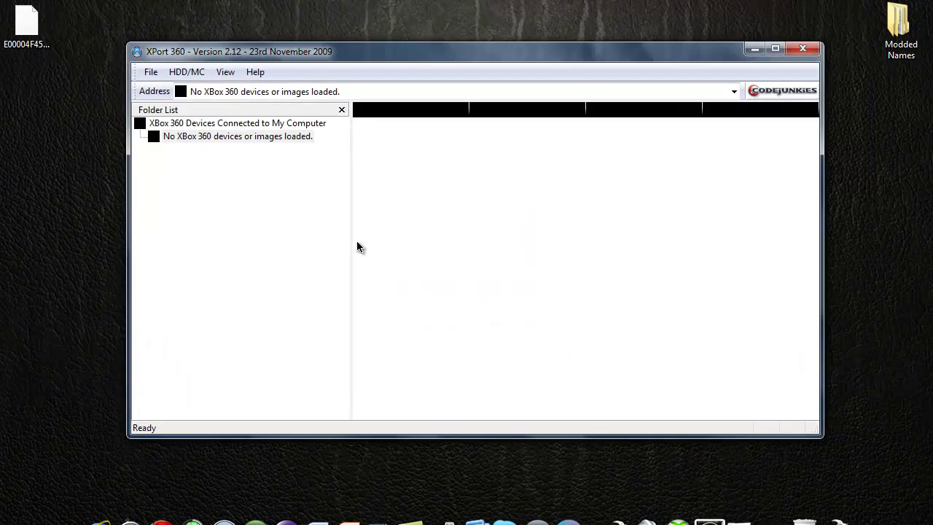
click(414, 292)
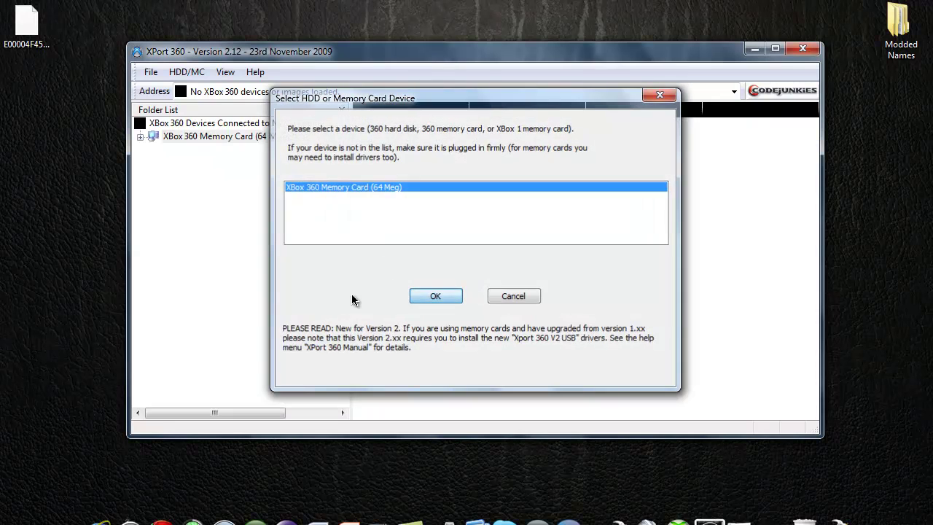
- Copy E0000314FA661942 from Partition 2 > Content > FFFE07D1 > 00010000 to the desktop, then minimize XPort 360
double_click(154, 136)
double_click(211, 163)
double_click(231, 177)
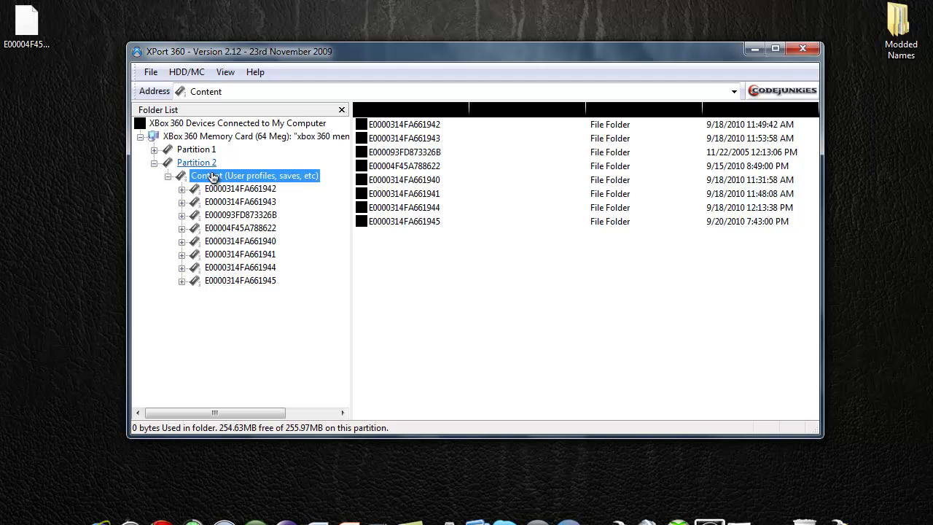
click(250, 202)
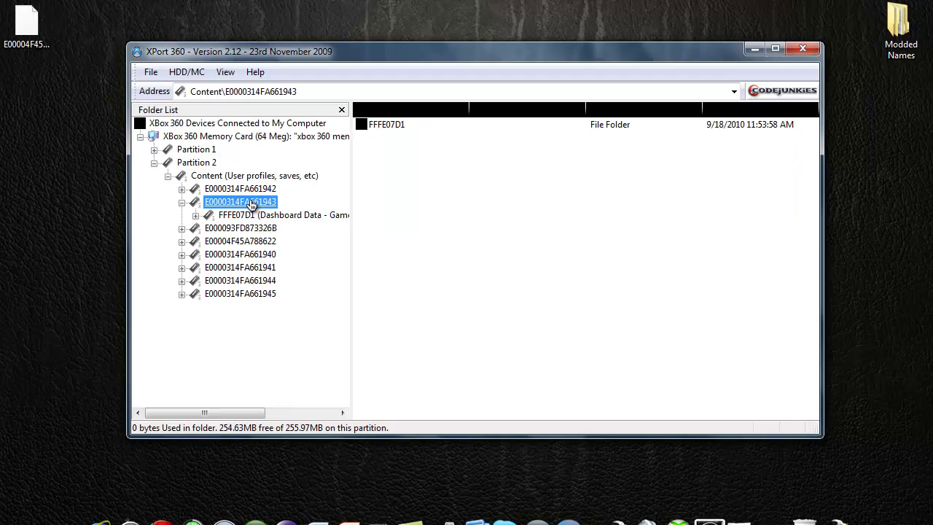
key(Up)
click(242, 207)
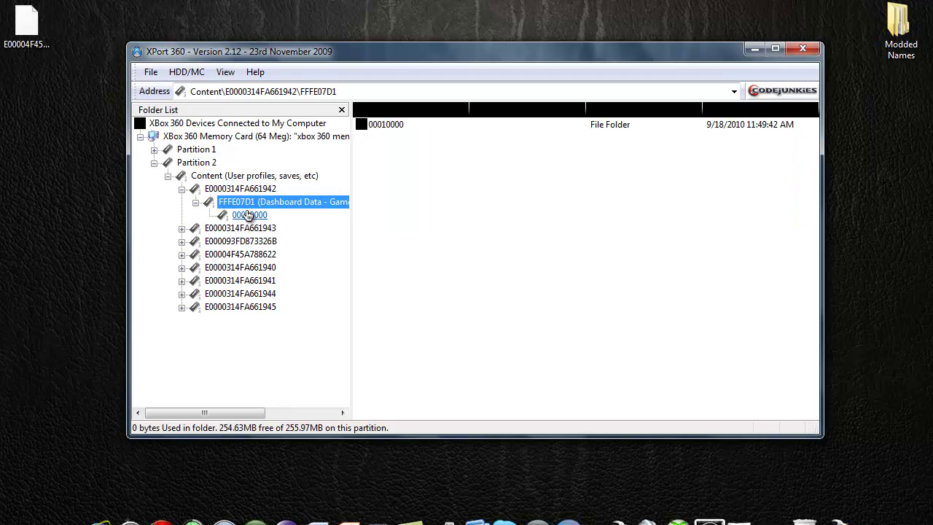
click(248, 215)
drag(405, 130, 27, 109)
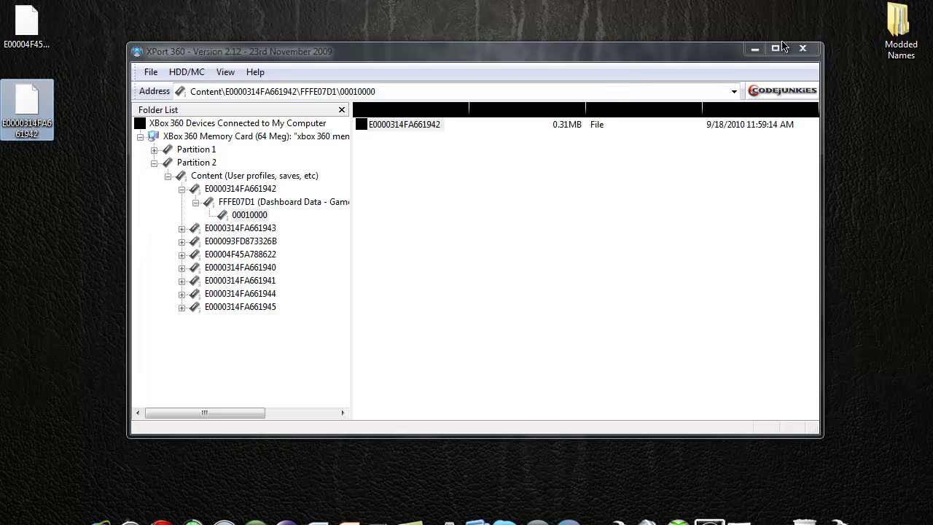
click(756, 49)
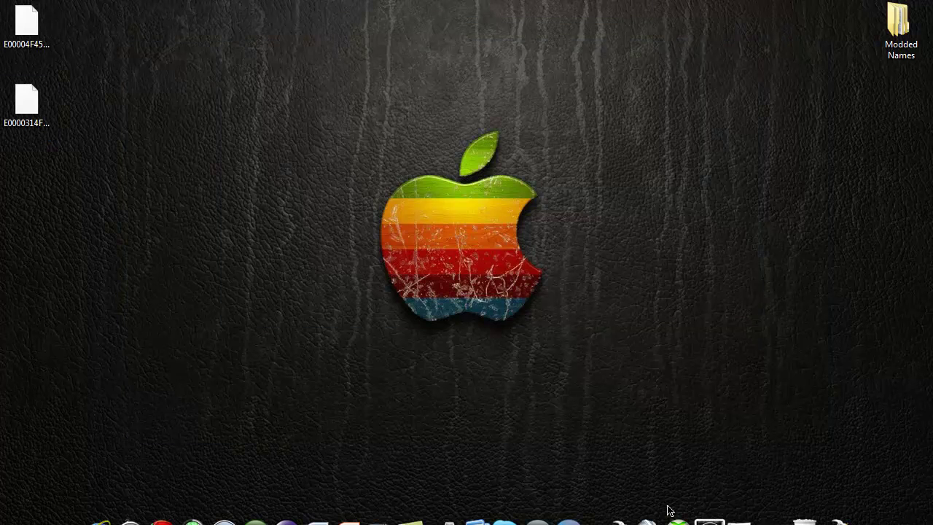
- Launch CON Flag Remover and load the E0000314FA661942 profile file from the desktop
click(680, 522)
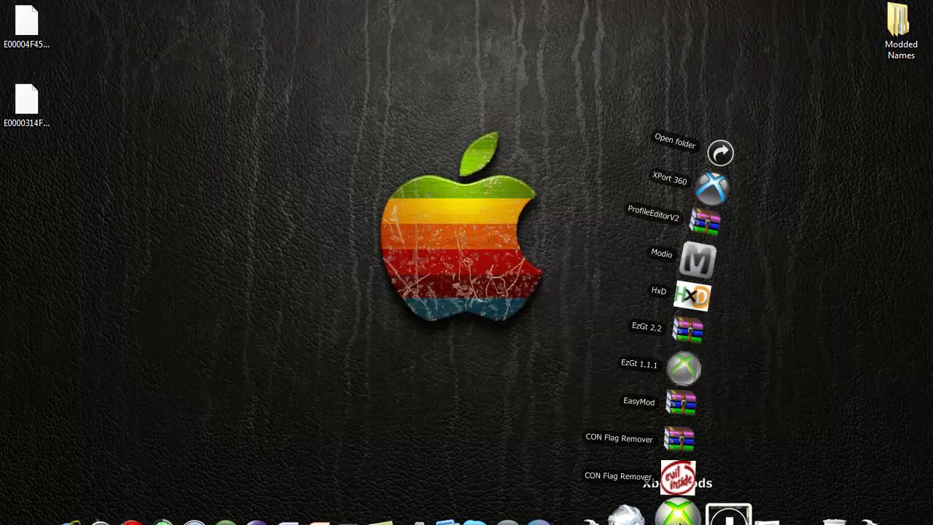
click(679, 481)
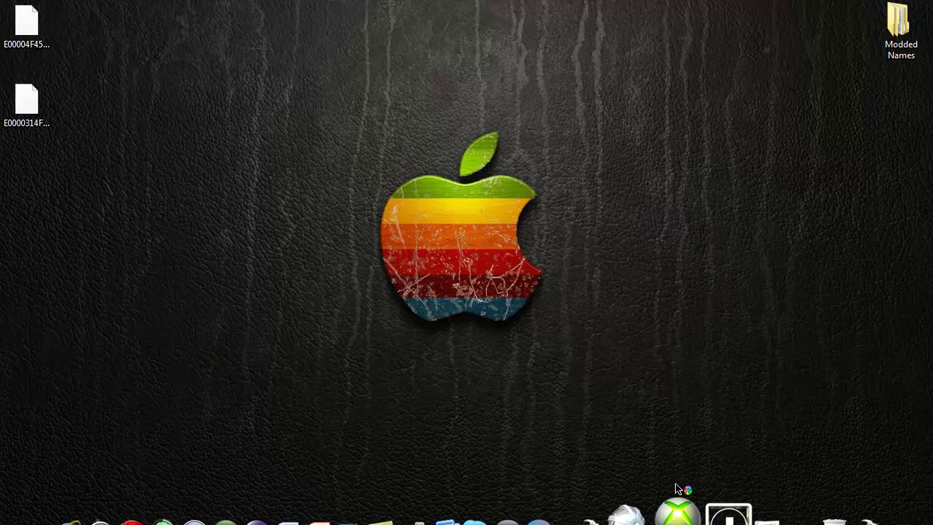
drag(423, 208, 377, 157)
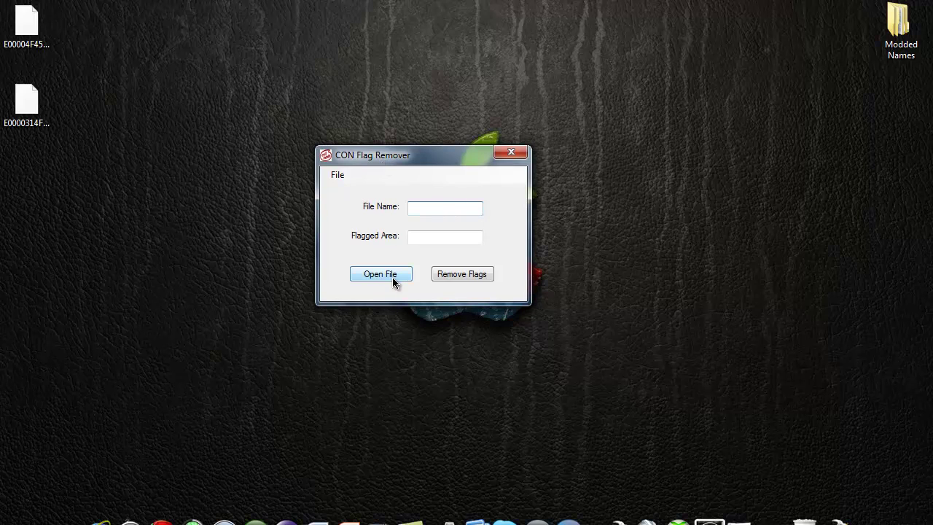
click(372, 277)
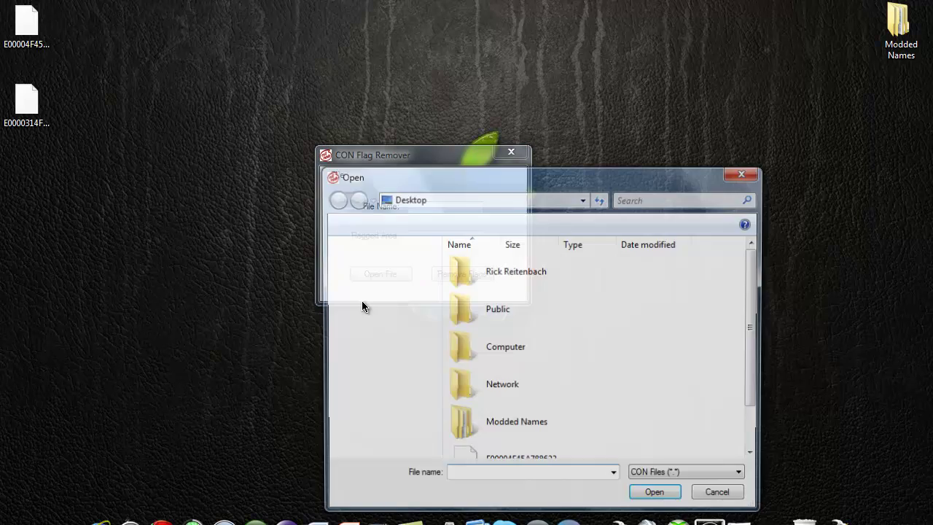
drag(748, 305, 749, 361)
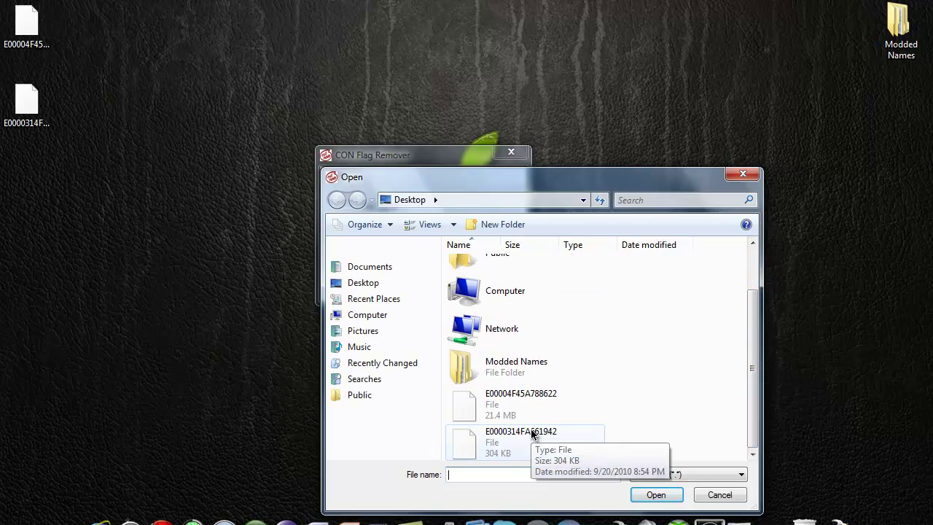
double_click(565, 440)
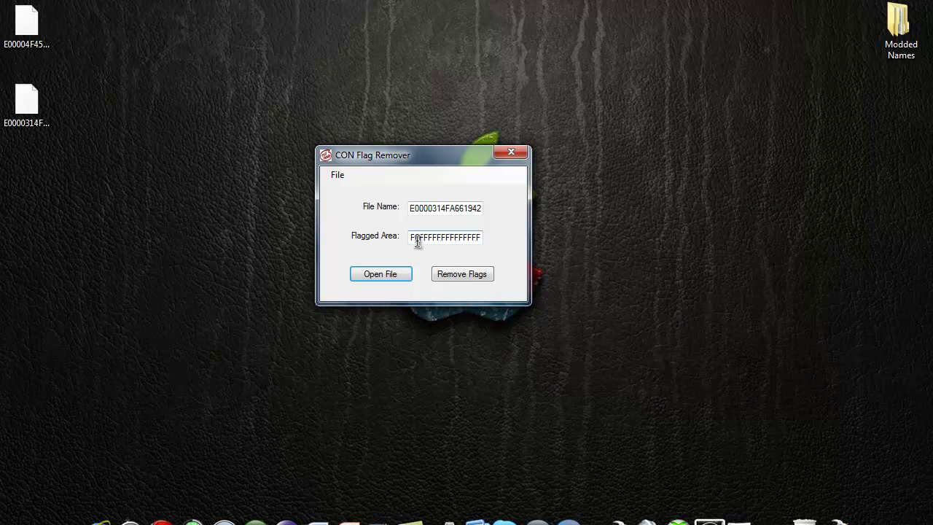
- Edit the Flagged Area field and remove the CON flags from the profile
drag(408, 237, 501, 254)
text(92837492837495)
key(BackSpace)
key(BackSpace)
key(BackSpace)
key(BackSpace)
key(BackSpace)
key(BackSpace)
key(BackSpace)
key(BackSpace)
key(BackSpace)
key(BackSpace)
key(BackSpace)
key(BackSpace)
key(BackSpace)
key(BackSpace)
text(67sd9d8f78asd9d7)
key(BackSpace)
key(BackSpace)
key(BackSpace)
key(BackSpace)
key(BackSpace)
key(BackSpace)
key(BackSpace)
key(BackSpace)
key(BackSpace)
key(BackSpace)
key(BackSpace)
key(BackSpace)
key(BackSpace)
key(BackSpace)
key(BackSpace)
key(BackSpace)
text(l;asdsihfaliurhflriue)
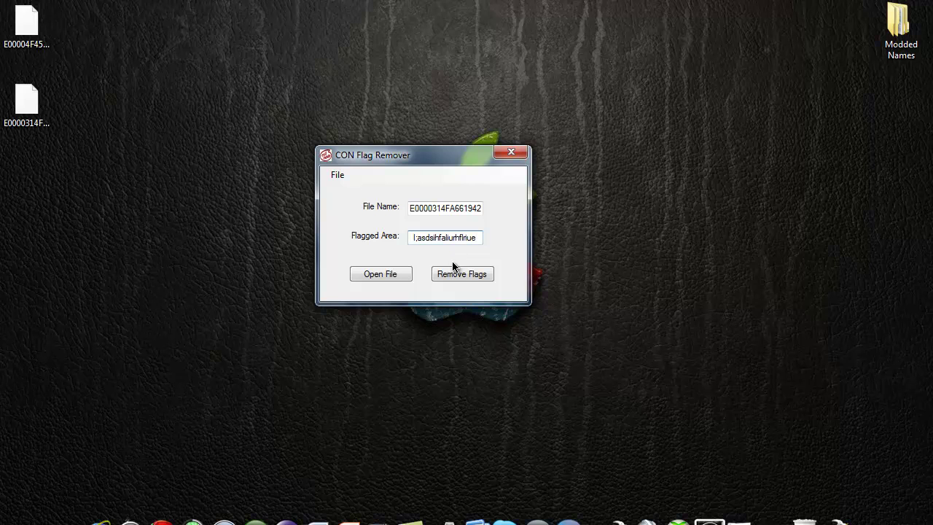
click(460, 275)
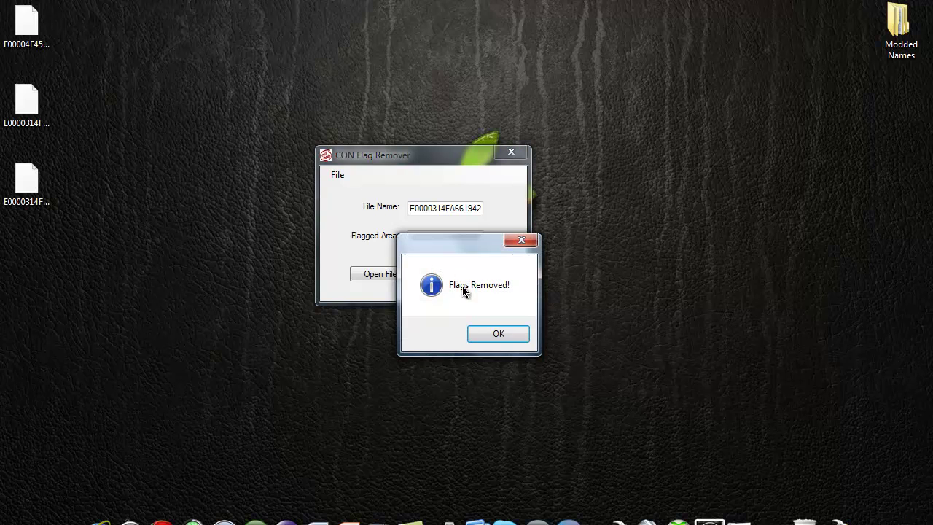
drag(470, 243, 471, 304)
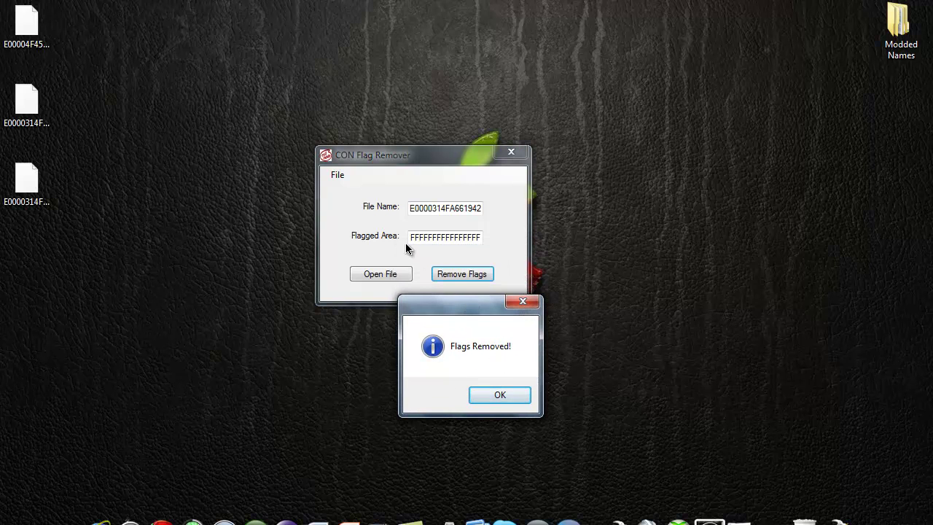
- Dismiss Flags Removed, then move E0000314FA661942 to mid-desktop and its .bak backup into the second row
click(486, 395)
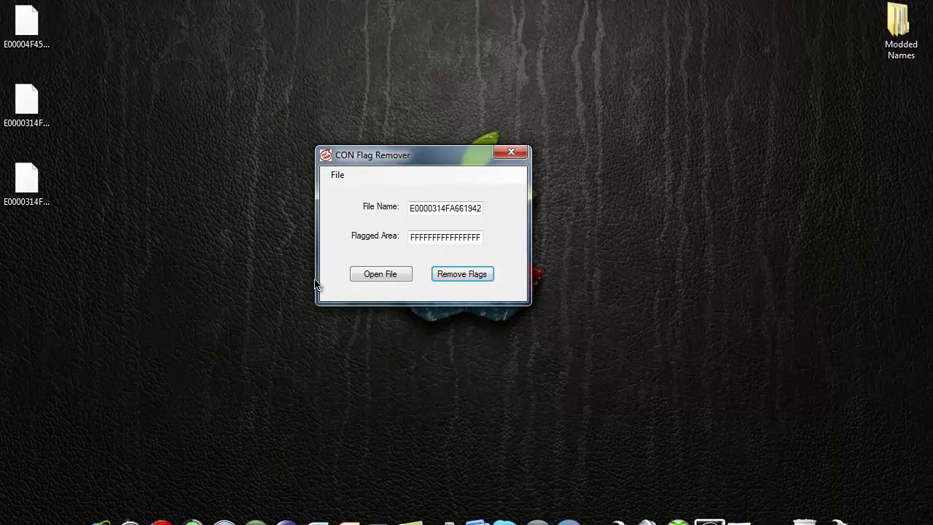
click(44, 175)
click(51, 135)
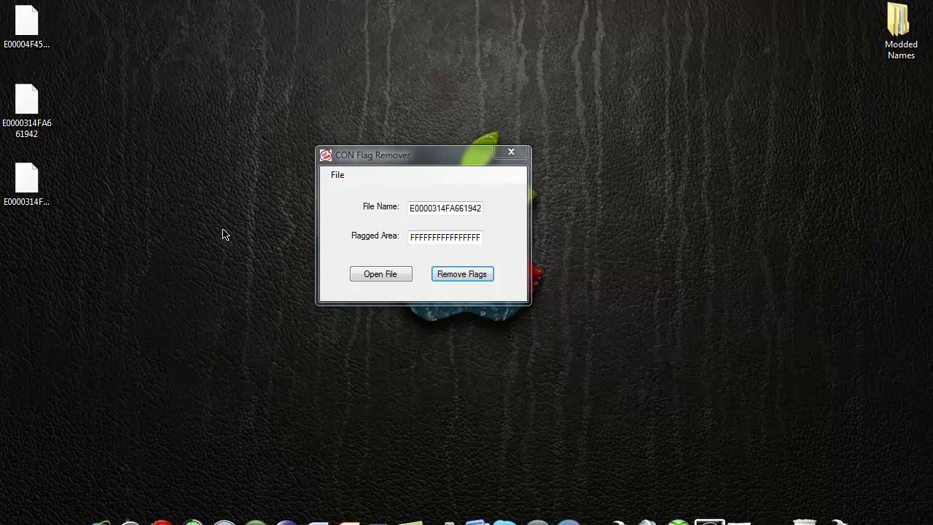
click(29, 182)
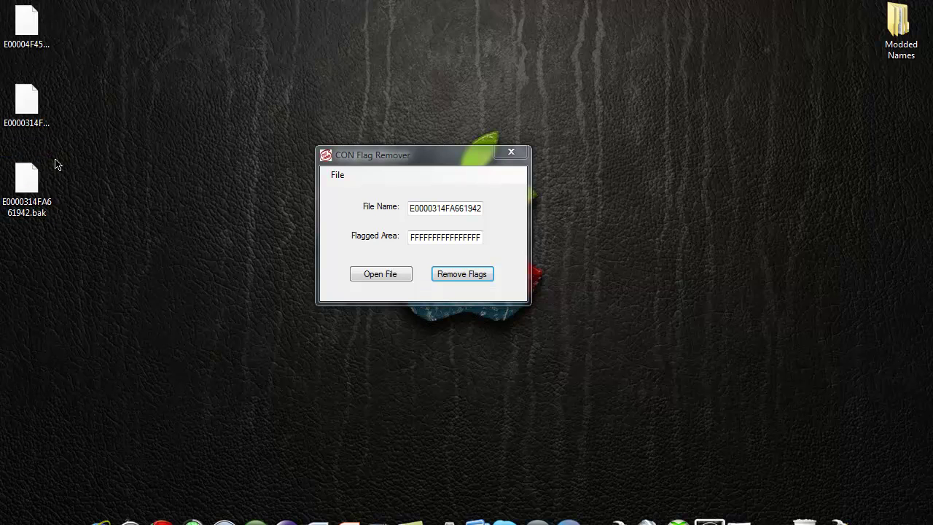
drag(46, 110, 199, 186)
drag(29, 182, 35, 98)
drag(190, 182, 158, 234)
click(184, 331)
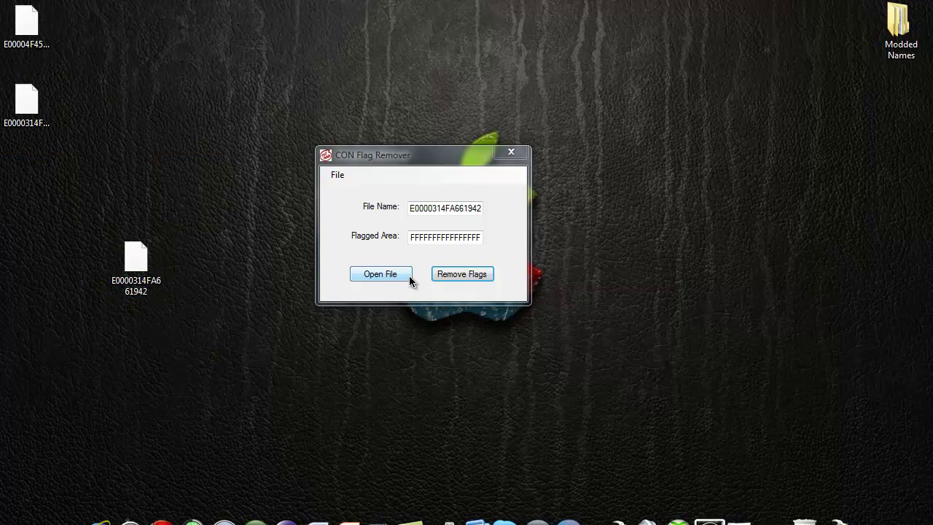
click(458, 274)
- Close CON Flag Remover, then rehash and resign E0000314FA661942 in Modio and close Modio
click(512, 152)
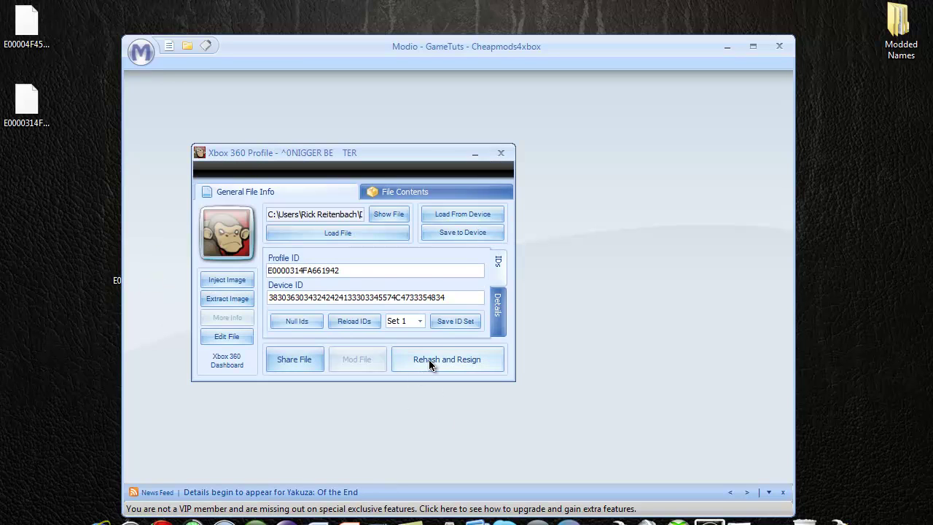
click(428, 360)
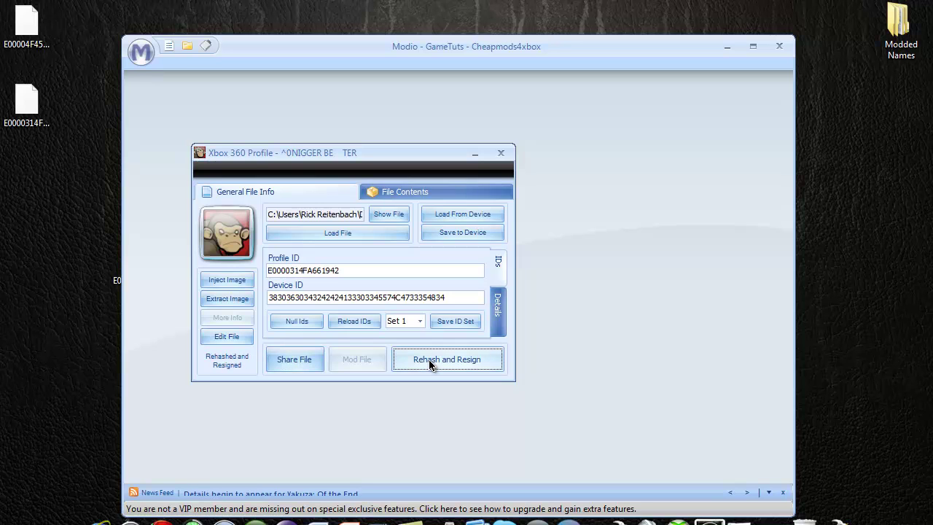
click(501, 153)
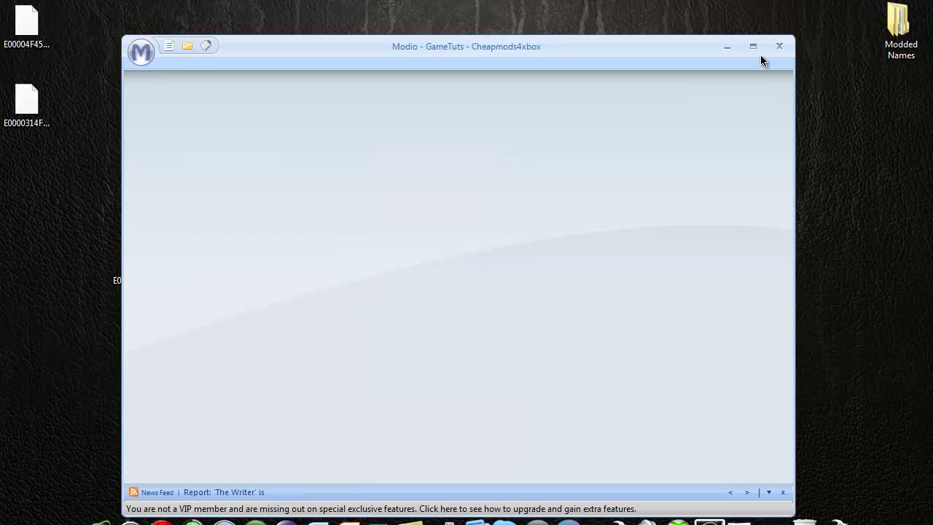
click(779, 45)
- Drag the resigned E0000314FA661942 profile into XPort 360's memory card, overwriting the old file
click(135, 255)
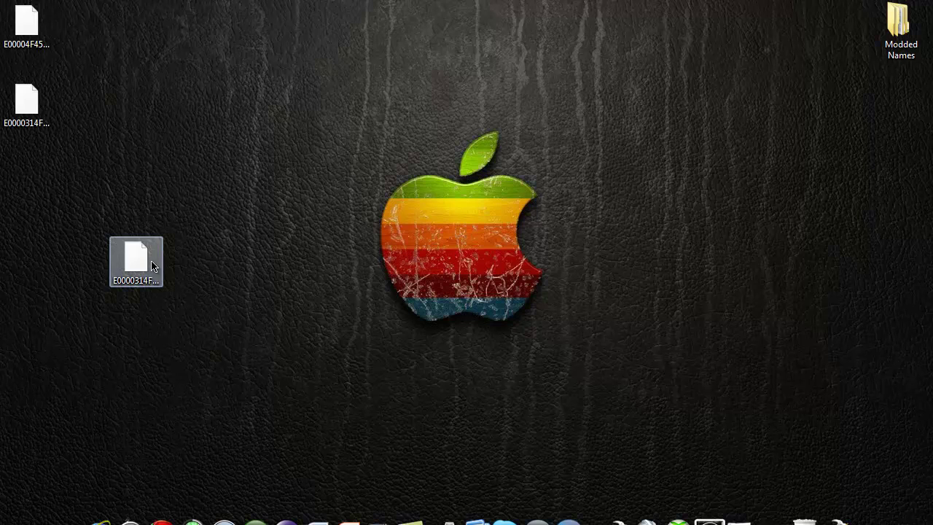
click(252, 4)
drag(371, 51, 453, 50)
drag(139, 269, 496, 168)
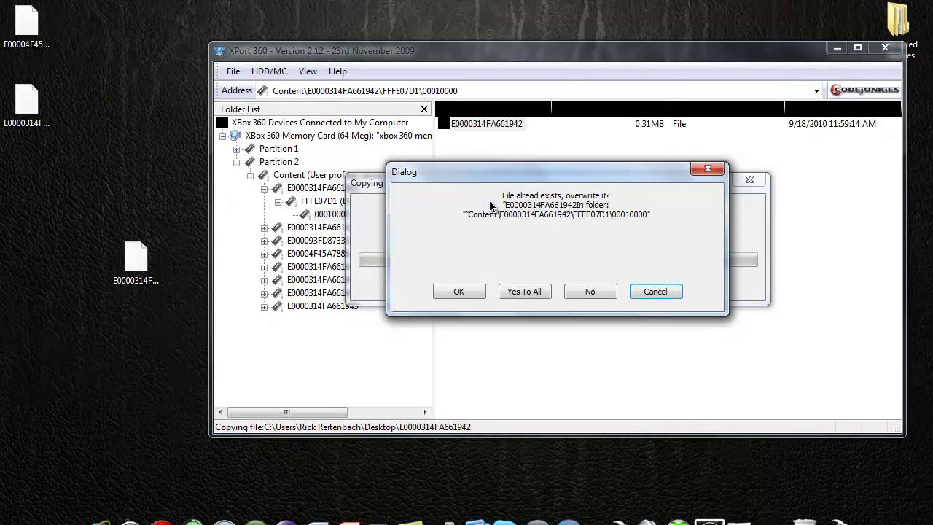
click(519, 293)
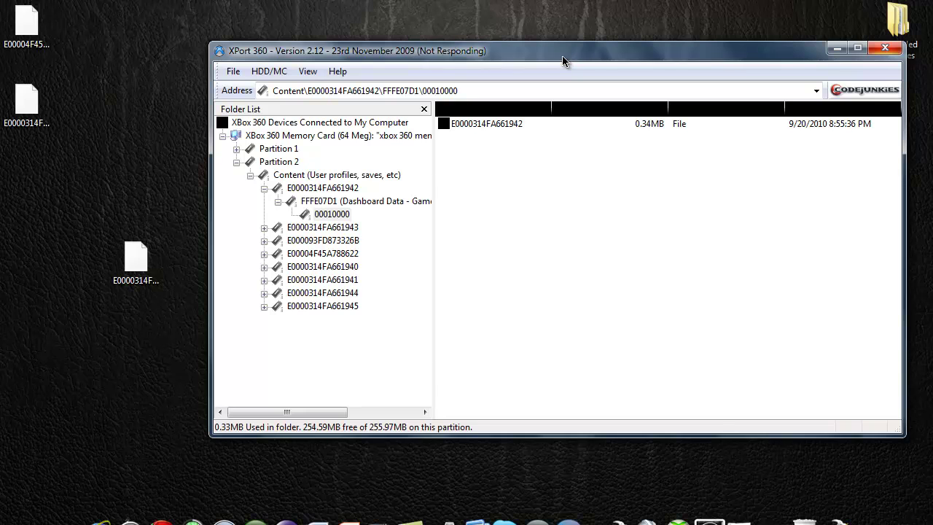
drag(562, 55, 528, 55)
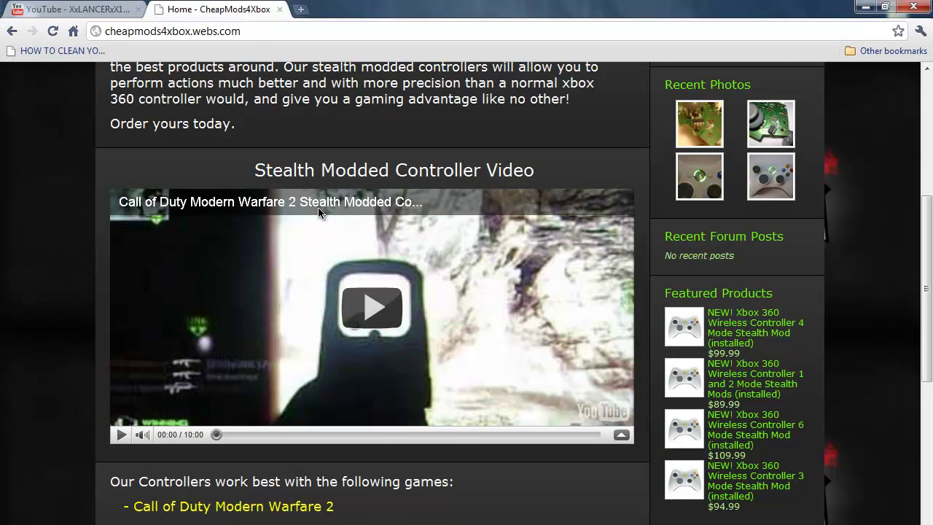
- Scroll the CheapMods4Xbox home page, then browse the Modded Controllers page with $89.99–$99.99 stealth controllers
scroll(344, 106, up, 5)
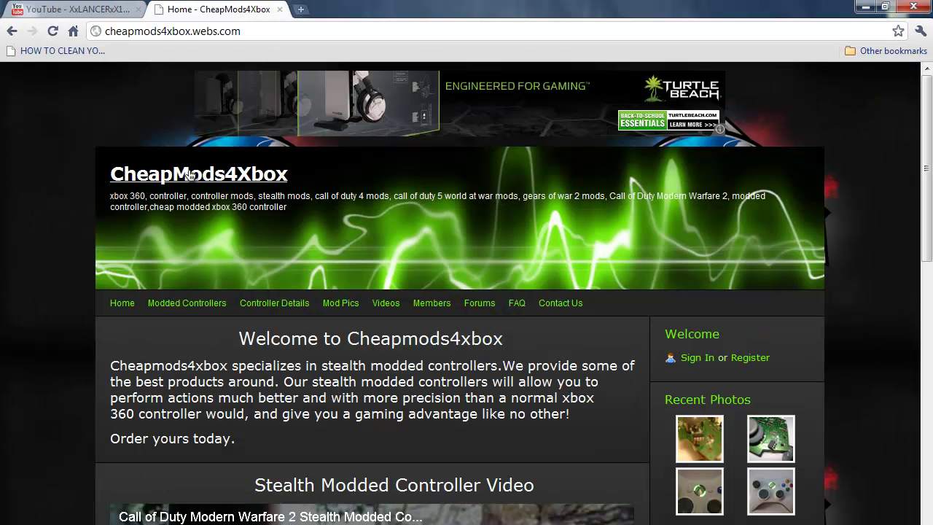
scroll(386, 328, down, 3)
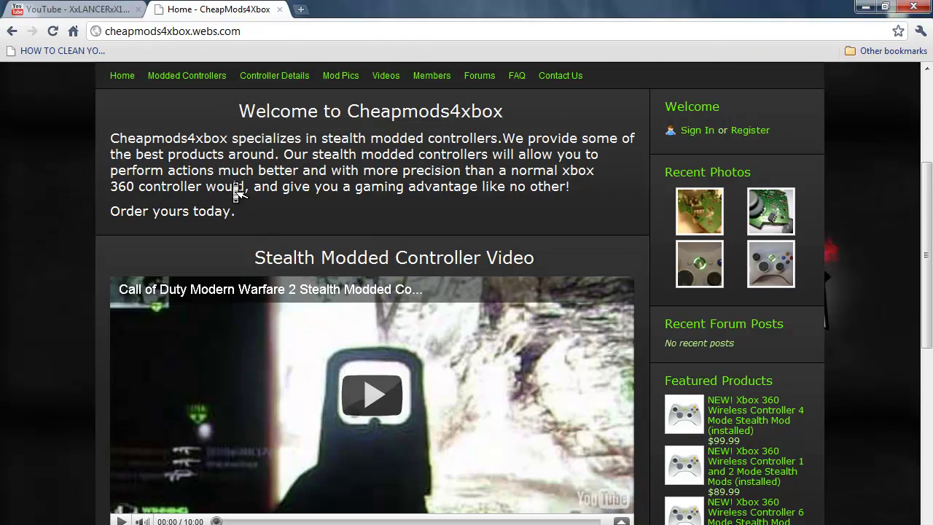
scroll(235, 191, down, 3)
key(F5)
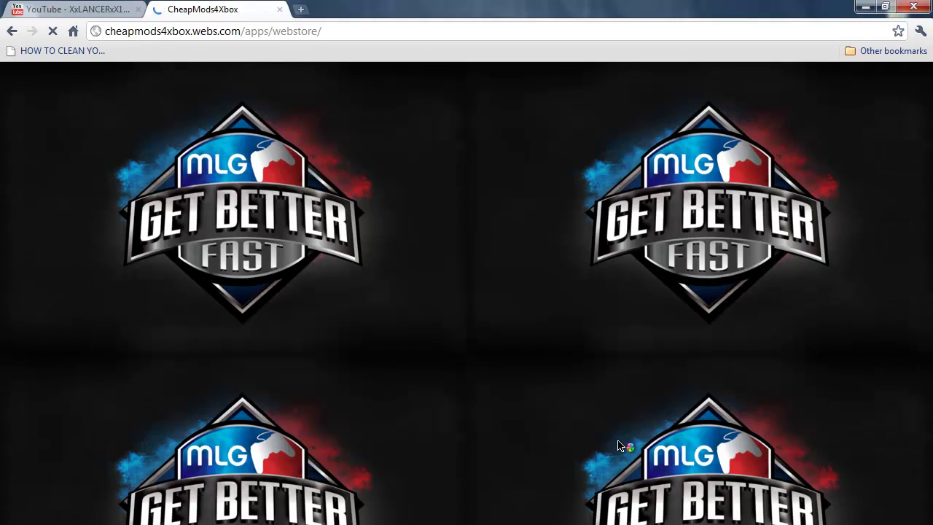
scroll(618, 446, down, 3)
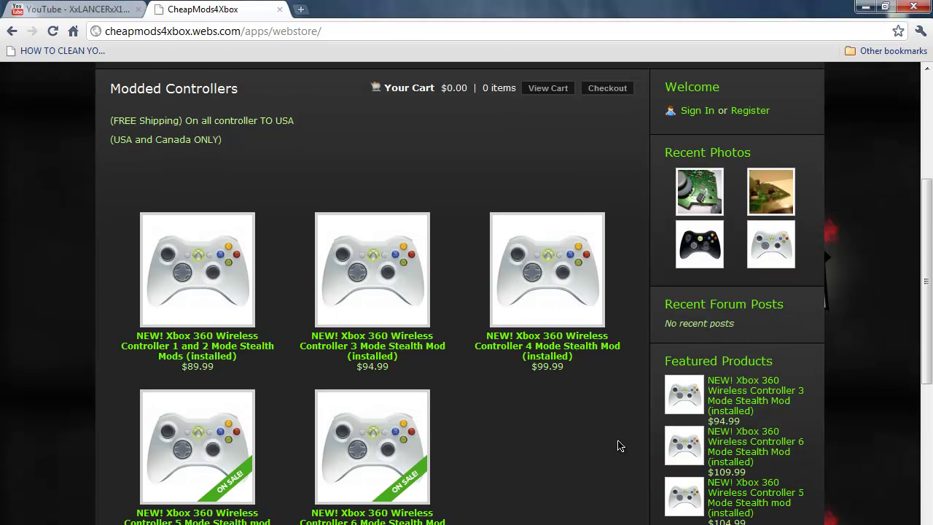
scroll(618, 446, down, 1)
scroll(618, 446, up, 4)
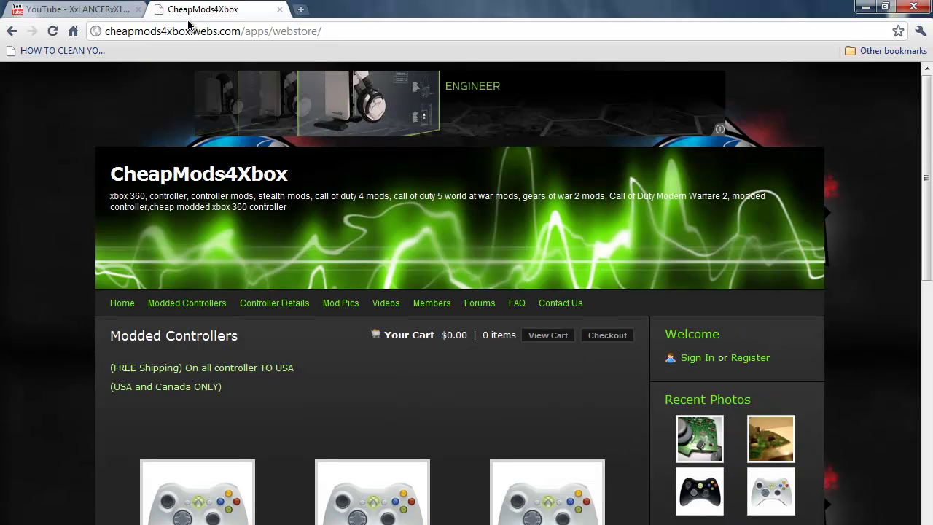
- Bring XPort 360 back from the taskbar to view the 0.34MB profile in folder 00010000
mouse_move(111, 1)
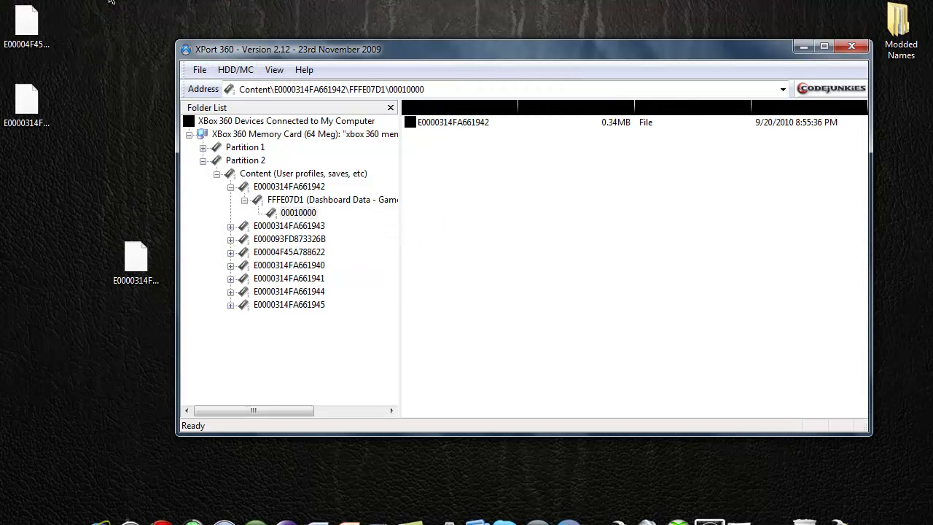
mouse_move(110, 2)
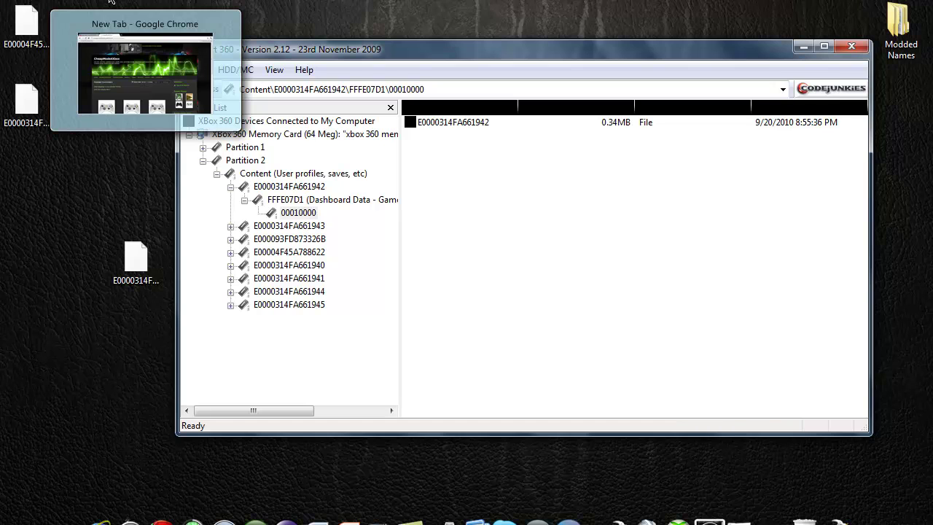